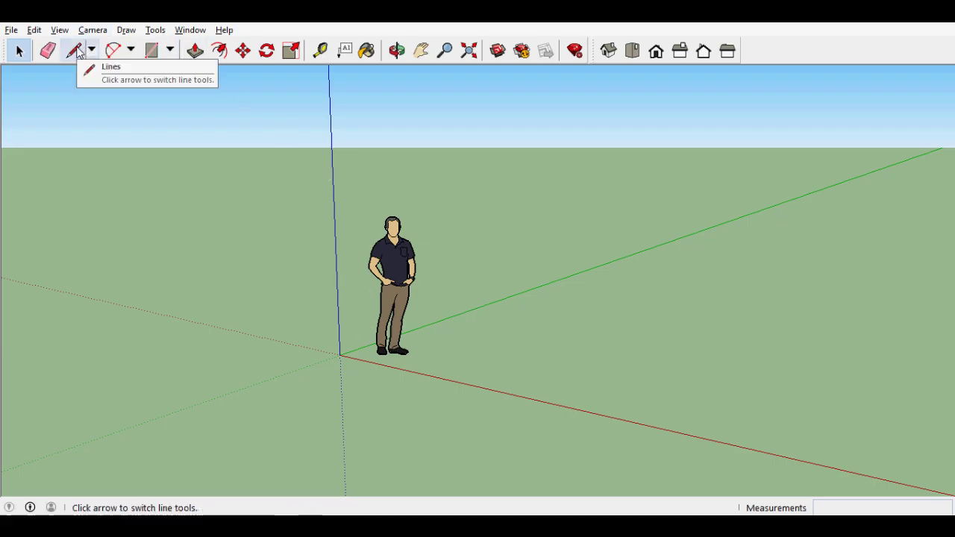
- Draw a closed 2 m by 2 m square face on the ground with the Line tool
left_click(73, 50)
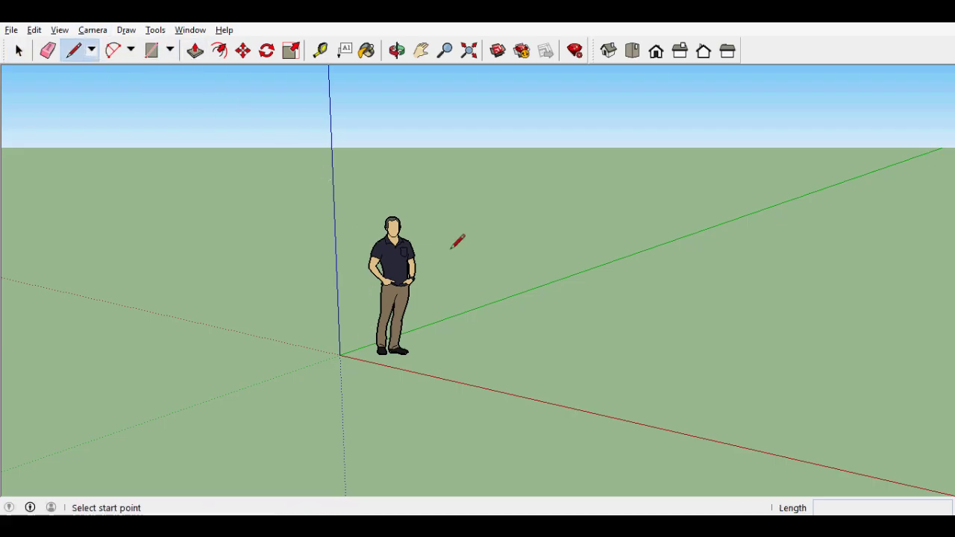
left_click(459, 352)
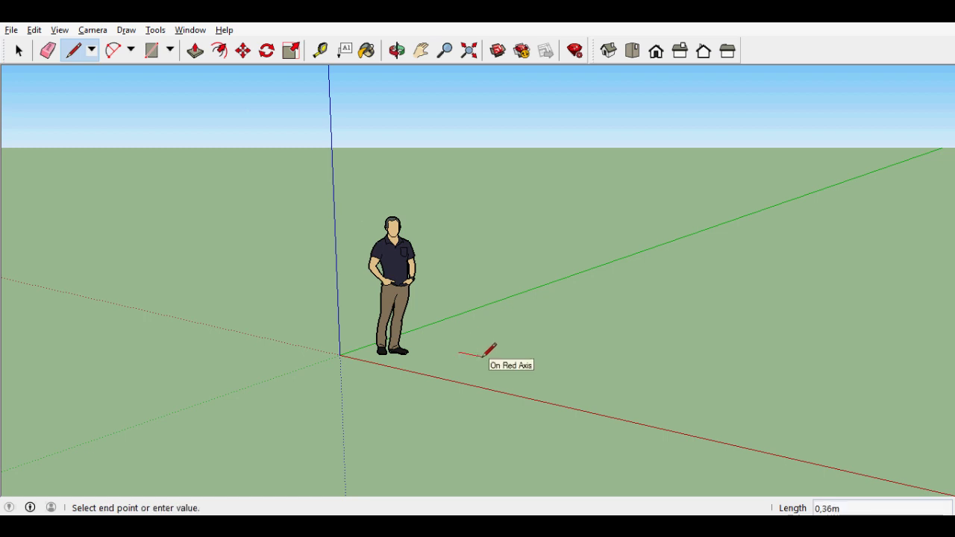
type("2")
key("Return")
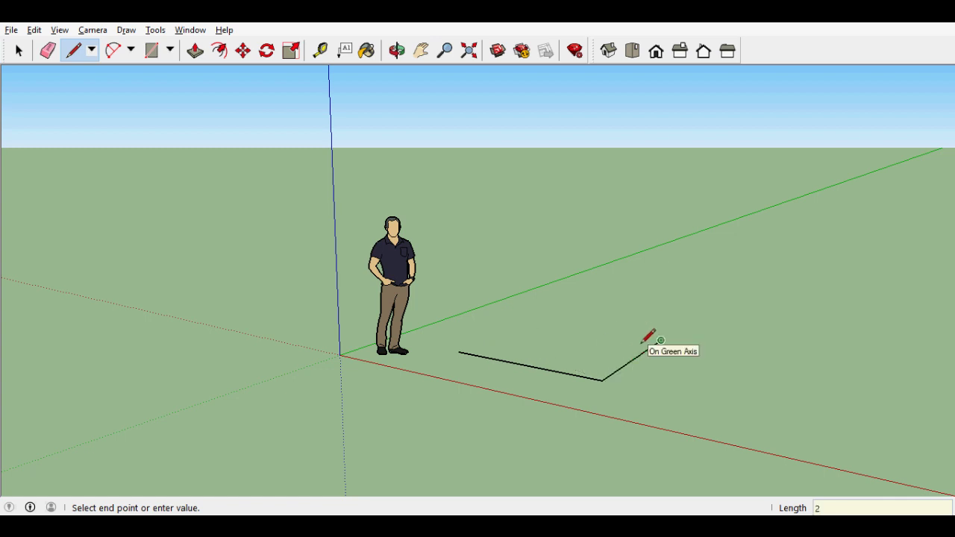
left_click(647, 341)
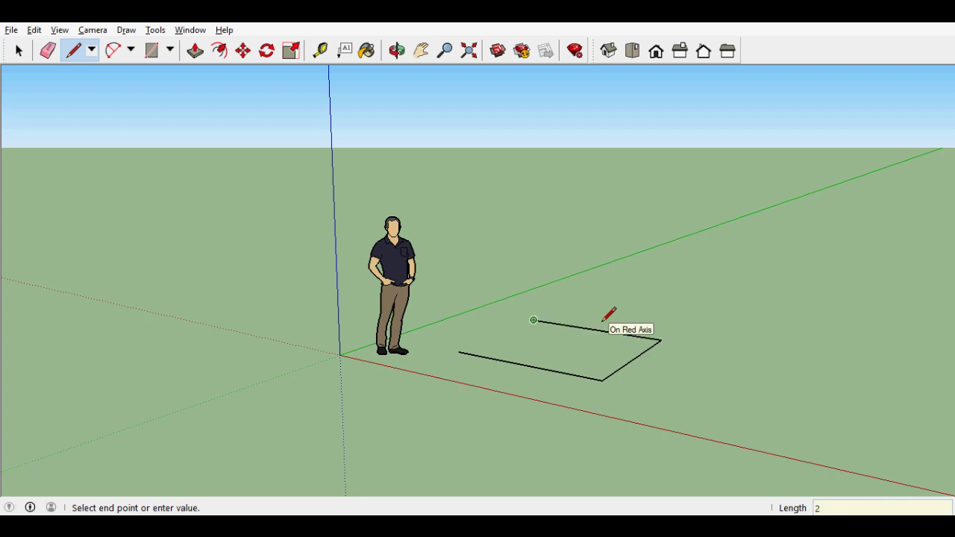
left_click(533, 321)
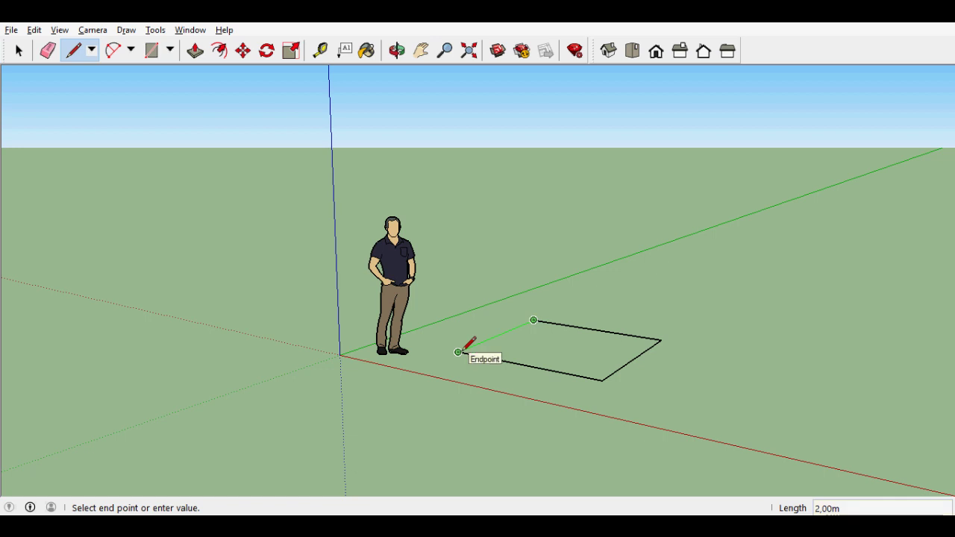
left_click(458, 352)
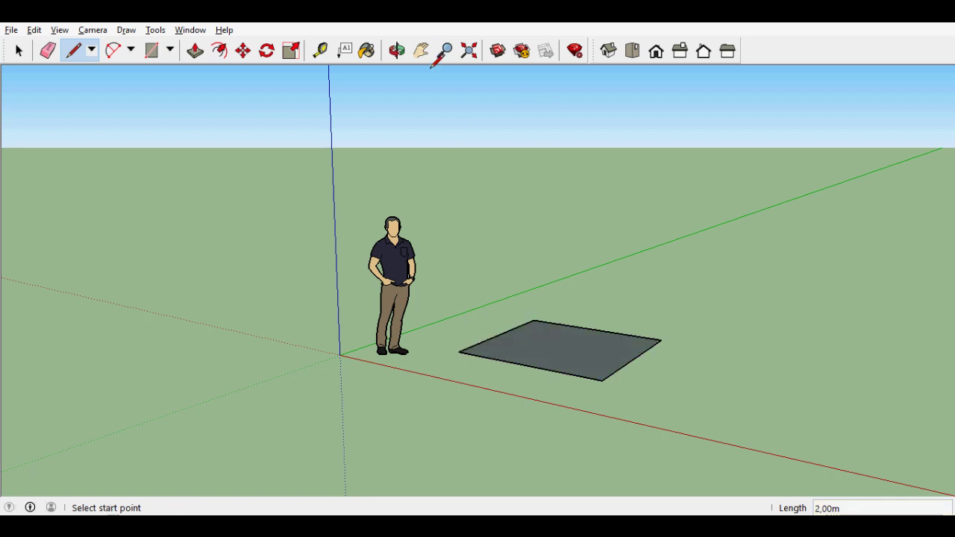
left_click(396, 50)
- Push/pull the square face up 2 m into a cube and orbit around it
mouse_move(593, 262)
left_mouse_down()
mouse_move(465, 465)
mouse_move(434, 468)
mouse_move(465, 461)
mouse_move(517, 357)
left_mouse_up()
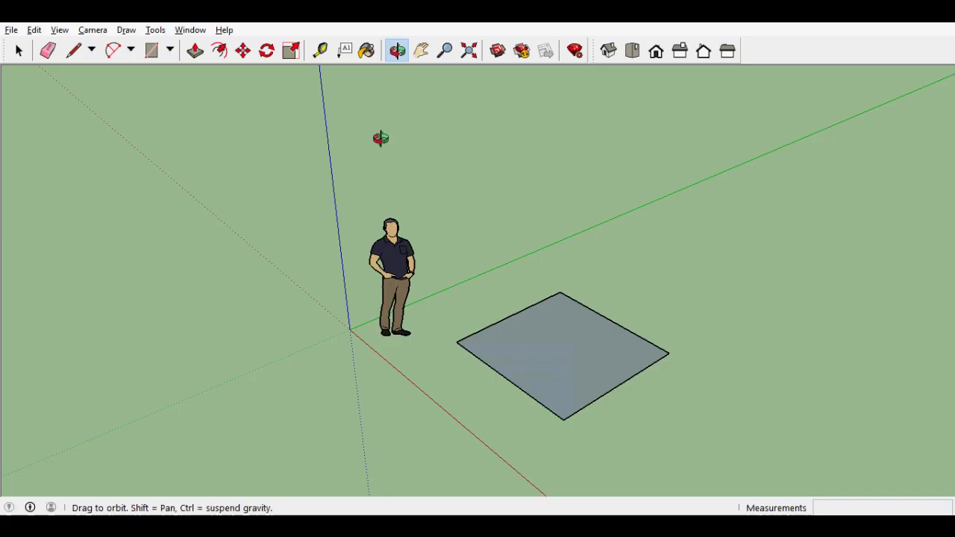
left_click(196, 51)
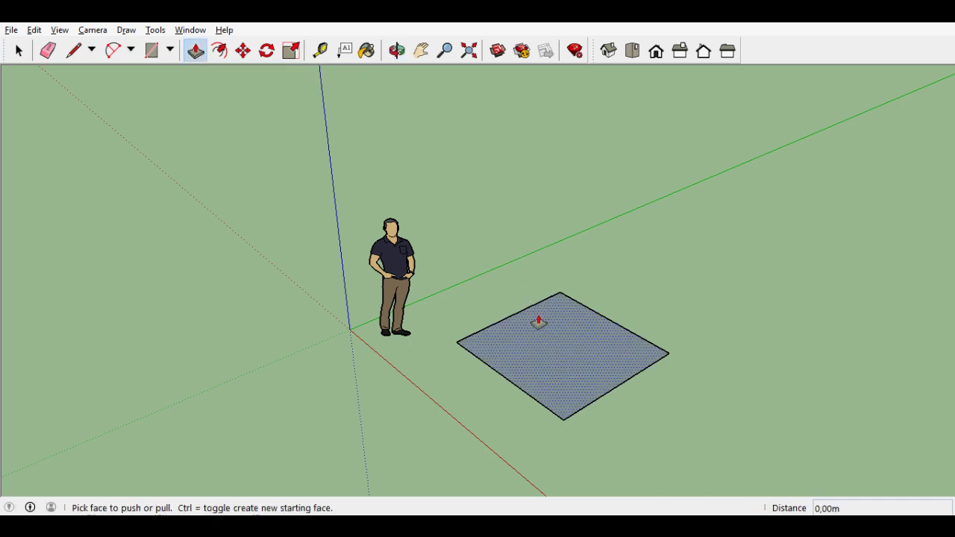
left_click_drag(544, 335, 548, 320)
type("2")
key("Return")
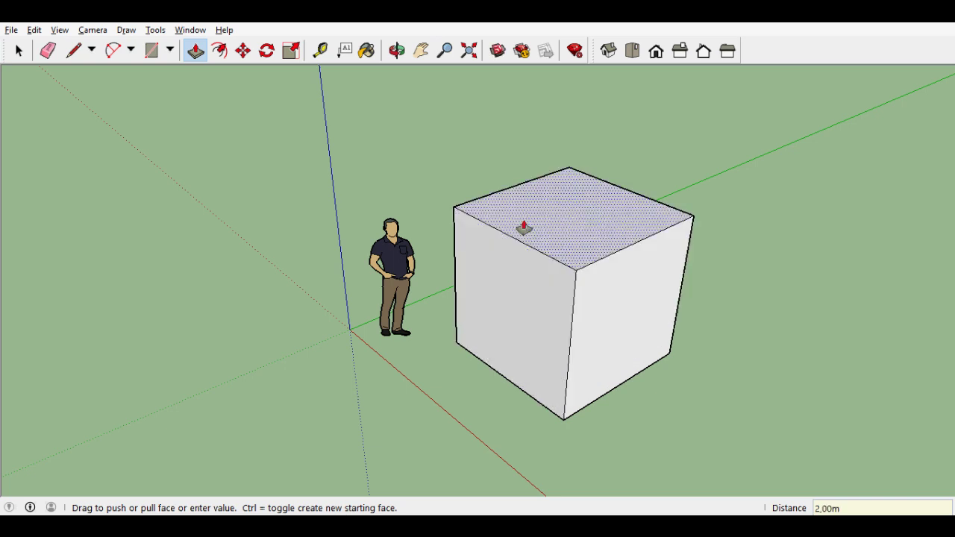
left_click(399, 51)
mouse_move(426, 260)
left_mouse_down()
mouse_move(465, 242)
mouse_move(482, 199)
left_mouse_up()
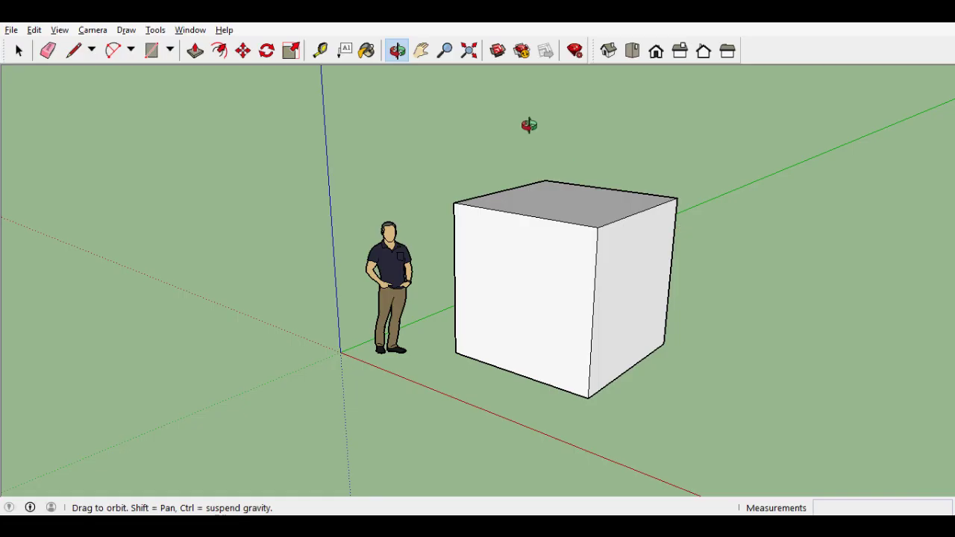
- Lay two diagonal tape-measure guides corner to corner across the cube's top face
left_click(323, 52)
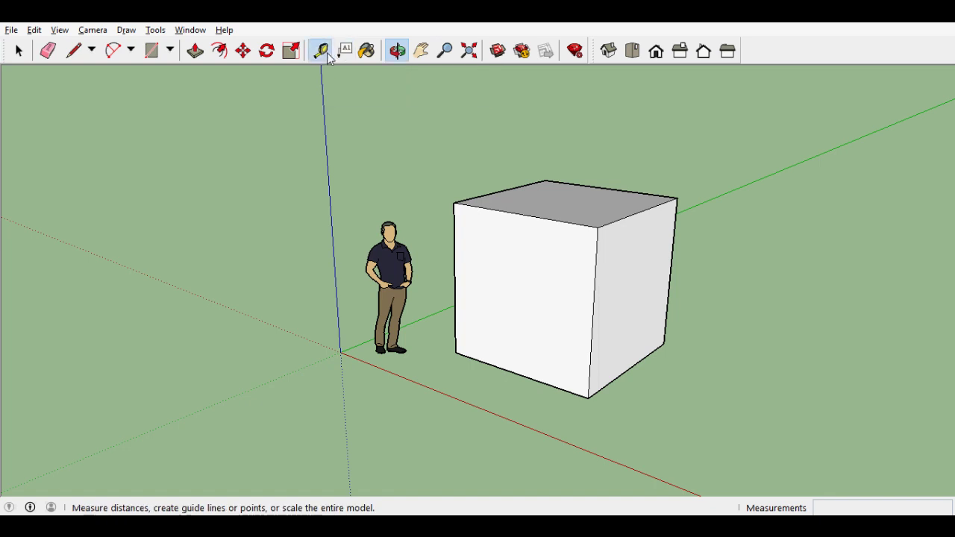
left_click(552, 173)
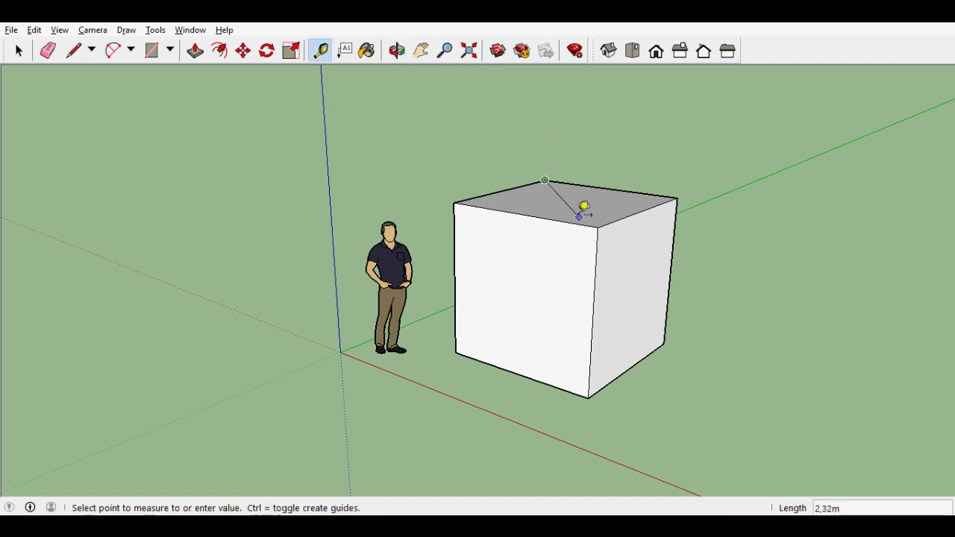
left_click(604, 215)
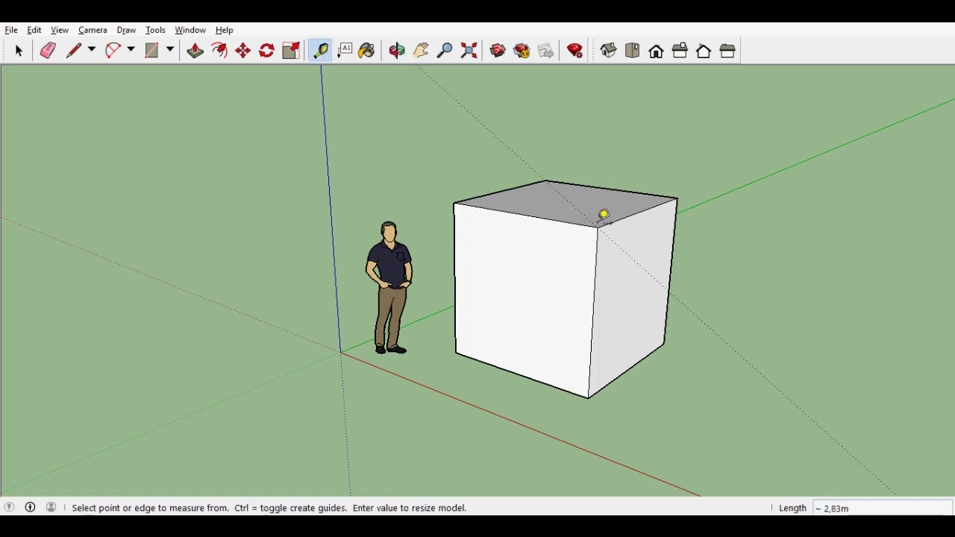
left_click(455, 202)
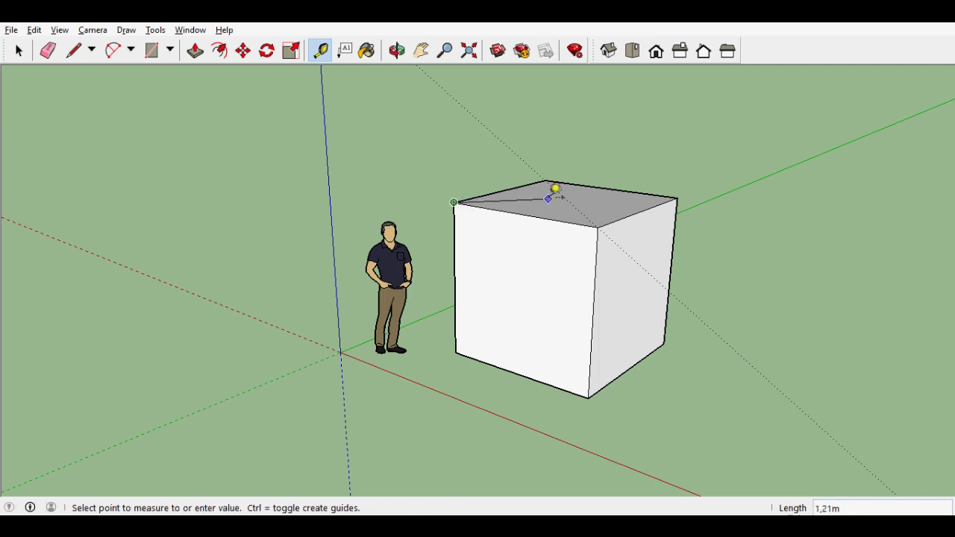
left_click(677, 196)
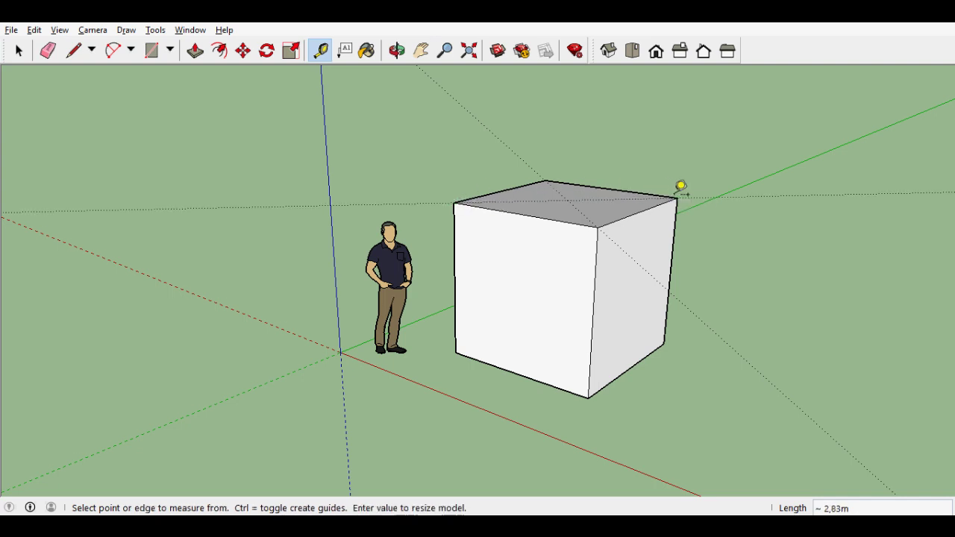
- Place a guide point 1 m above the centre where the diagonals cross
middle_click_drag(652, 177, 630, 240)
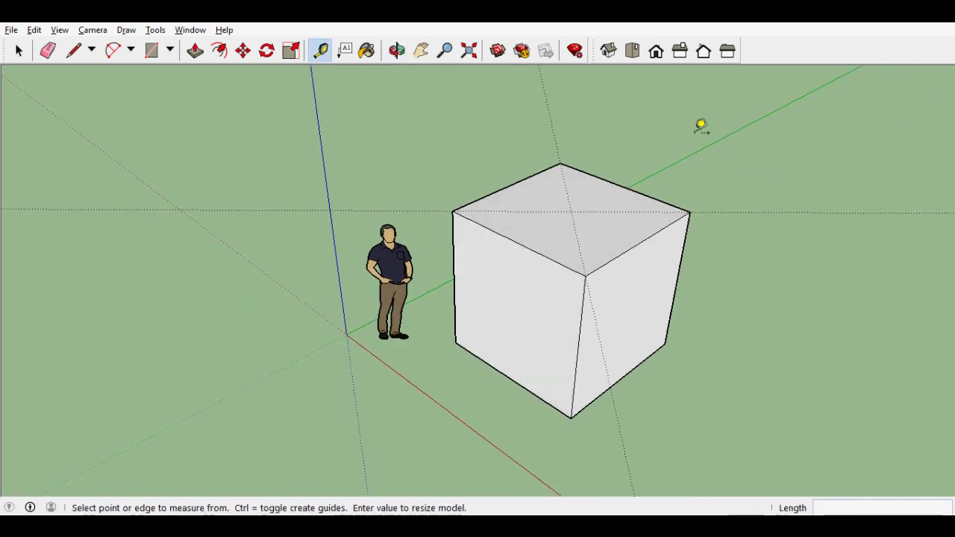
left_click(571, 211)
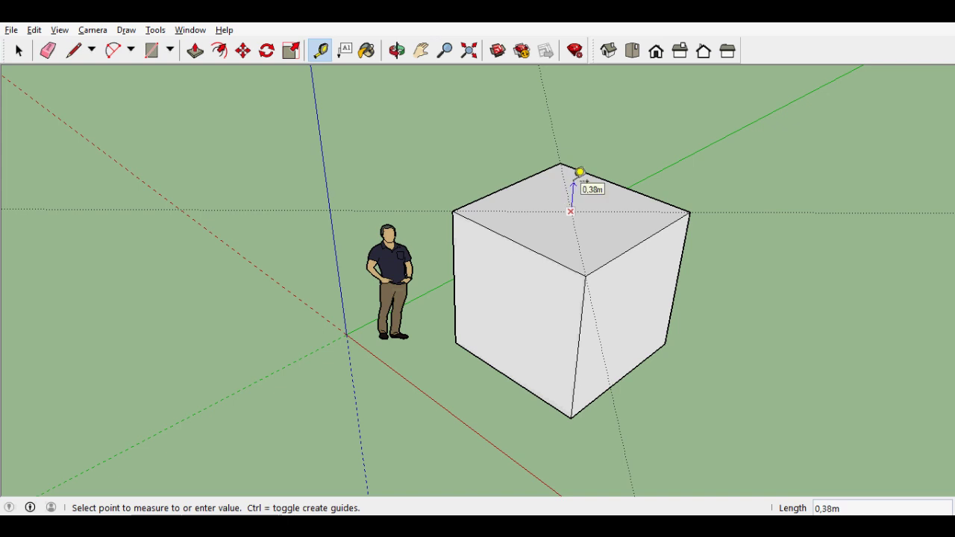
type("1")
key("Return")
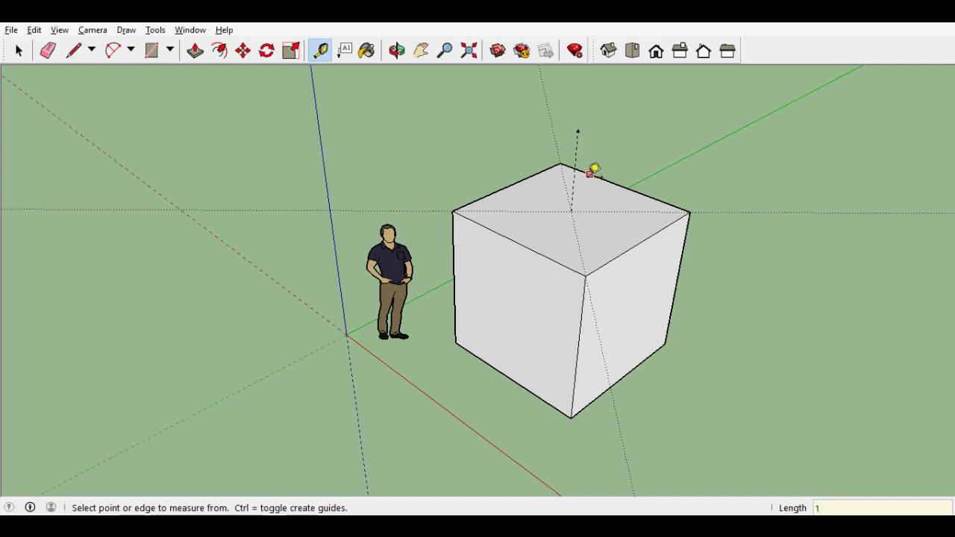
mouse_move(618, 253)
middle_mouse_down()
mouse_move(674, 241)
mouse_move(688, 192)
mouse_move(663, 173)
mouse_move(636, 169)
middle_mouse_up()
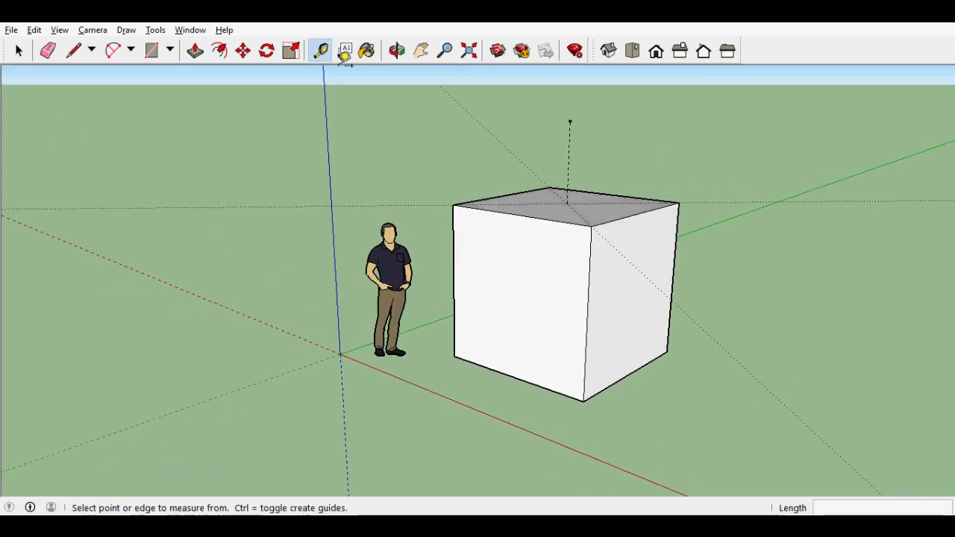
left_click(75, 50)
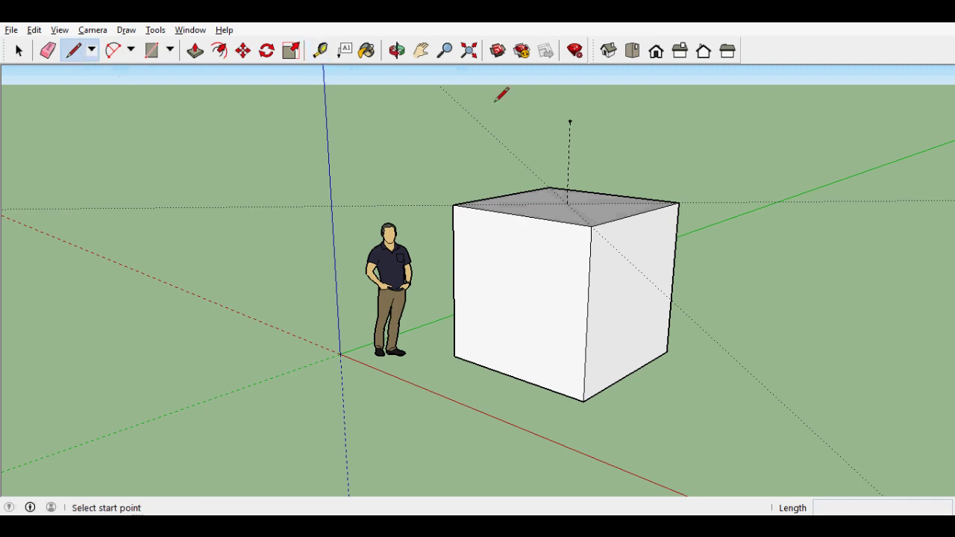
- Draw roof edges from the apex point down to the first two top corners
left_click(569, 121)
left_click(453, 203)
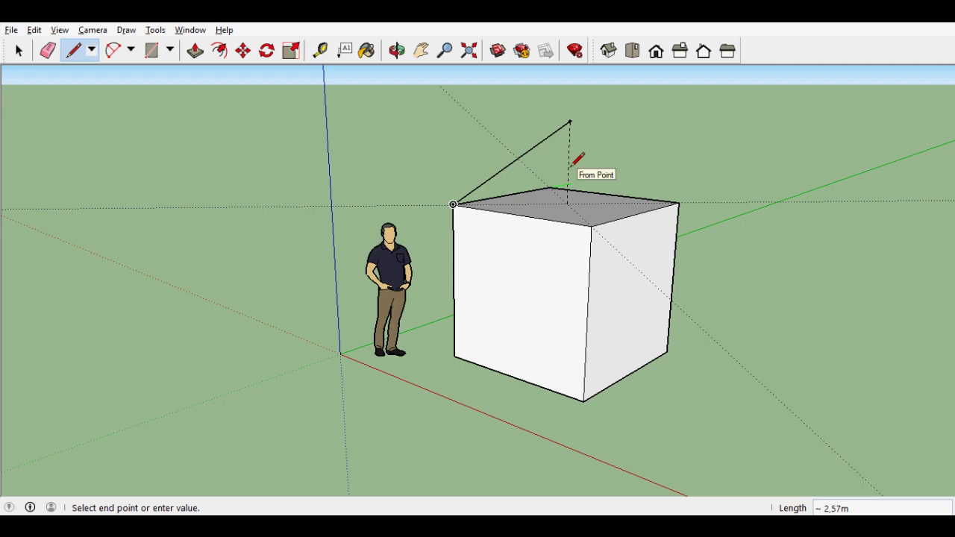
key("Escape")
left_click(569, 121)
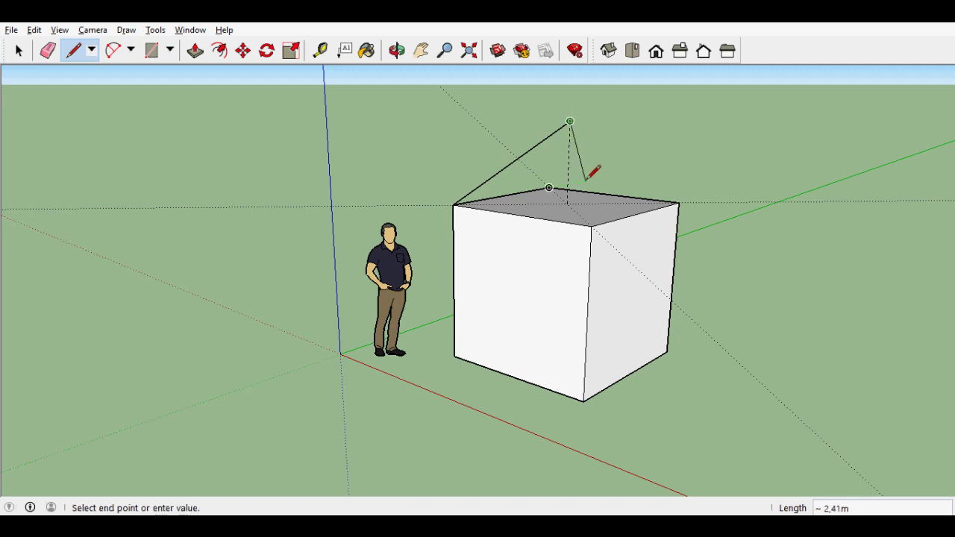
left_click(591, 225)
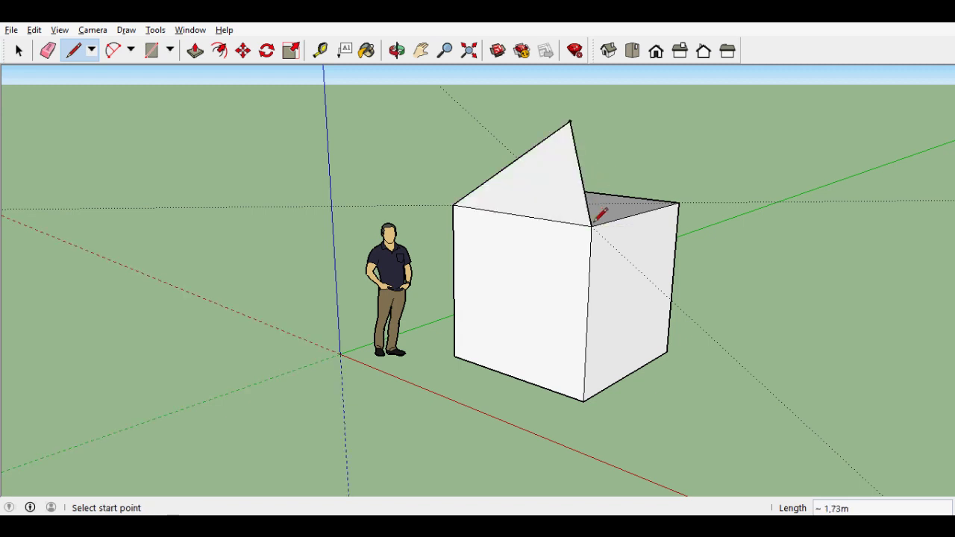
- Orbit around the cube and join the apex to the far top corners
left_click(397, 50)
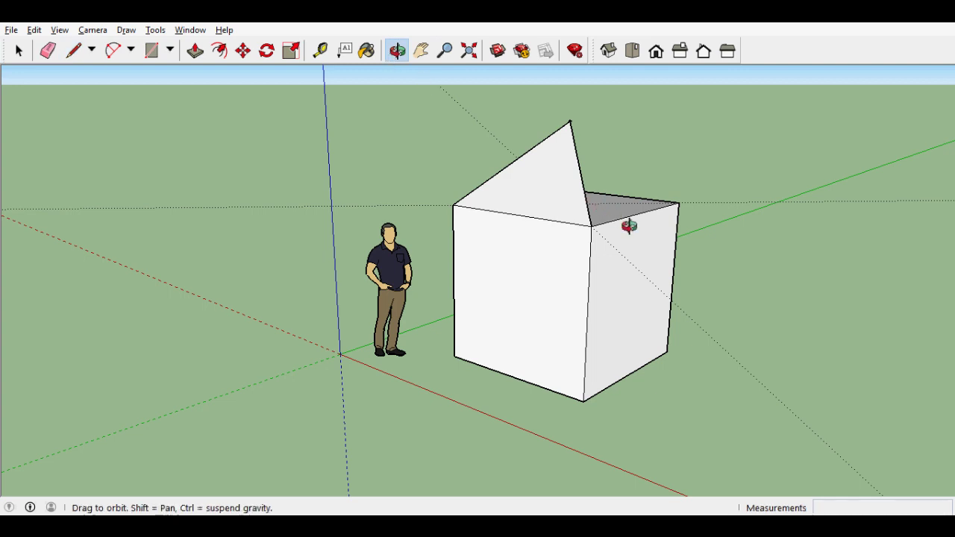
left_click_drag(629, 226, 347, 266)
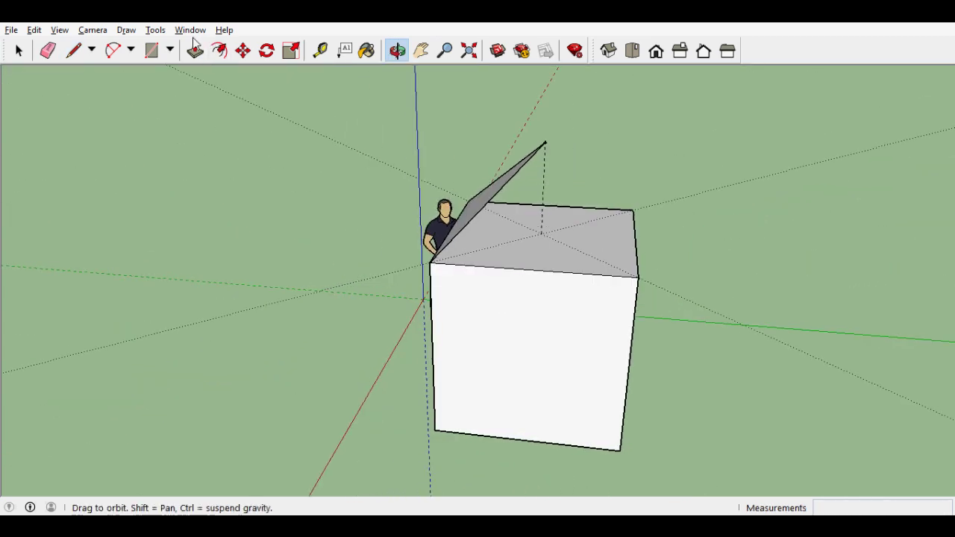
left_click(74, 50)
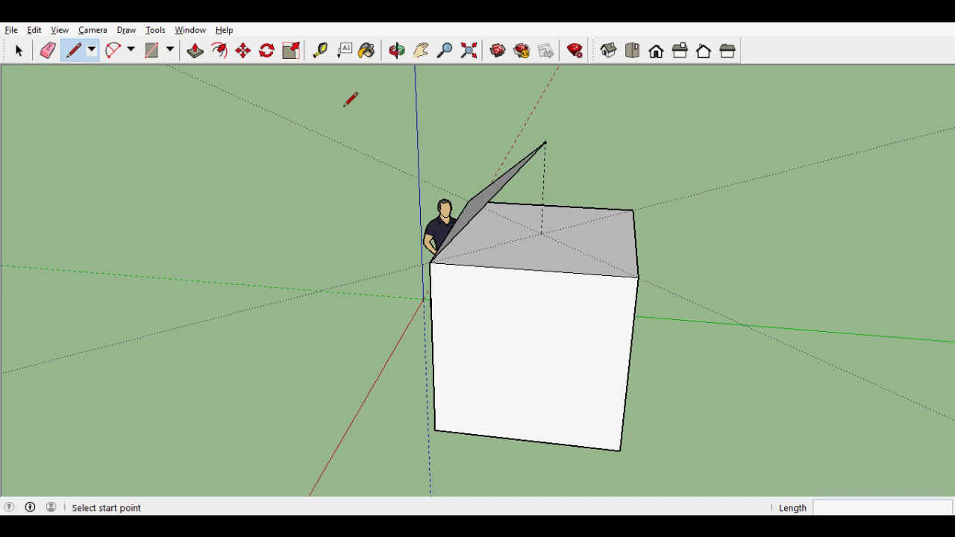
left_click(545, 142)
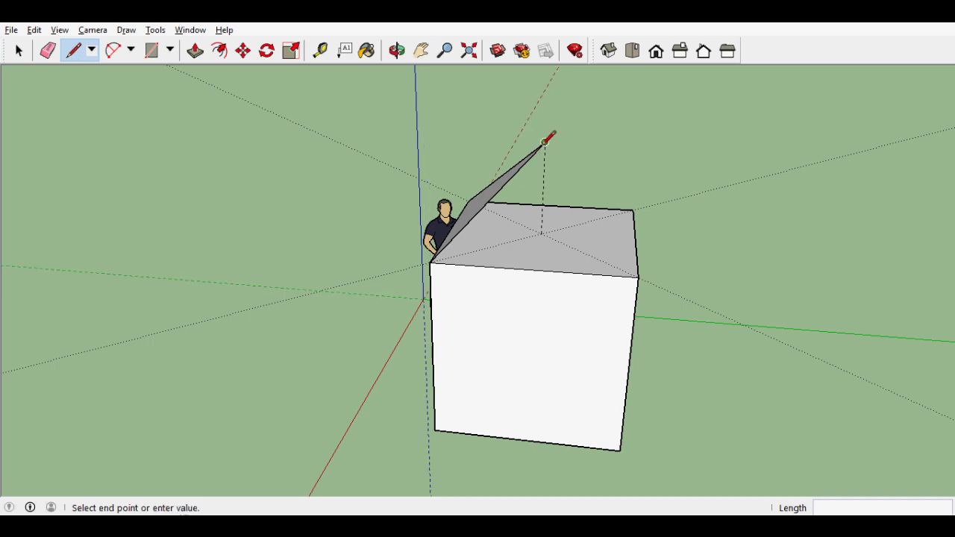
left_click(638, 276)
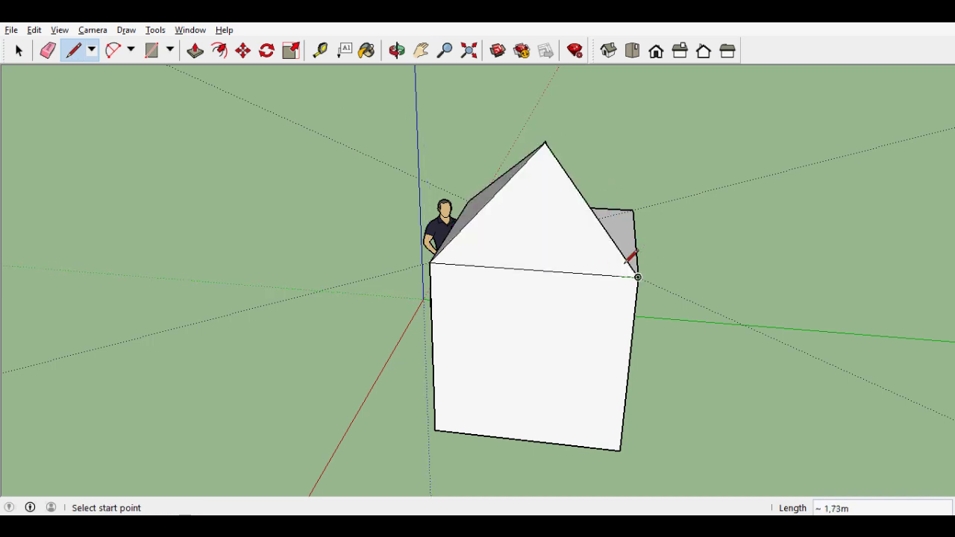
key("o")
left_click_drag(682, 234, 429, 229)
key("l")
left_click(492, 149)
- Close the last roof face and orbit to eye level facing the front wall
left_click(630, 262)
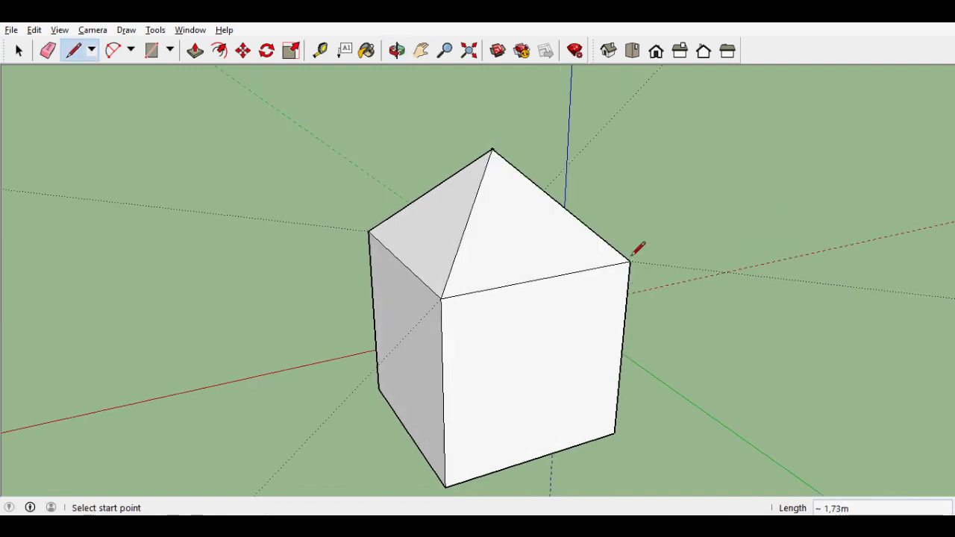
key("o")
mouse_move(674, 281)
left_mouse_down()
mouse_move(646, 320)
mouse_move(536, 333)
mouse_move(366, 288)
mouse_move(314, 215)
left_mouse_up()
key("l")
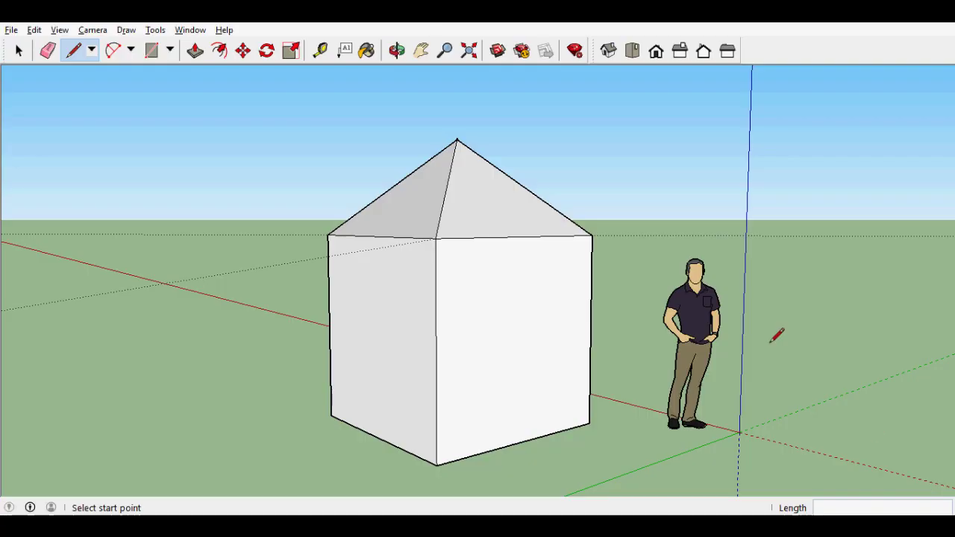
left_click(323, 52)
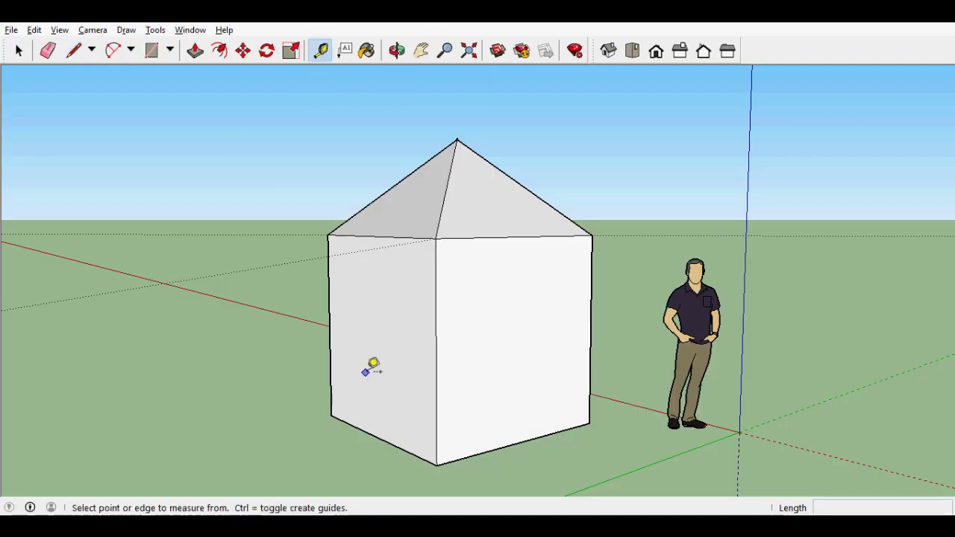
middle_click_drag(571, 398, 427, 391)
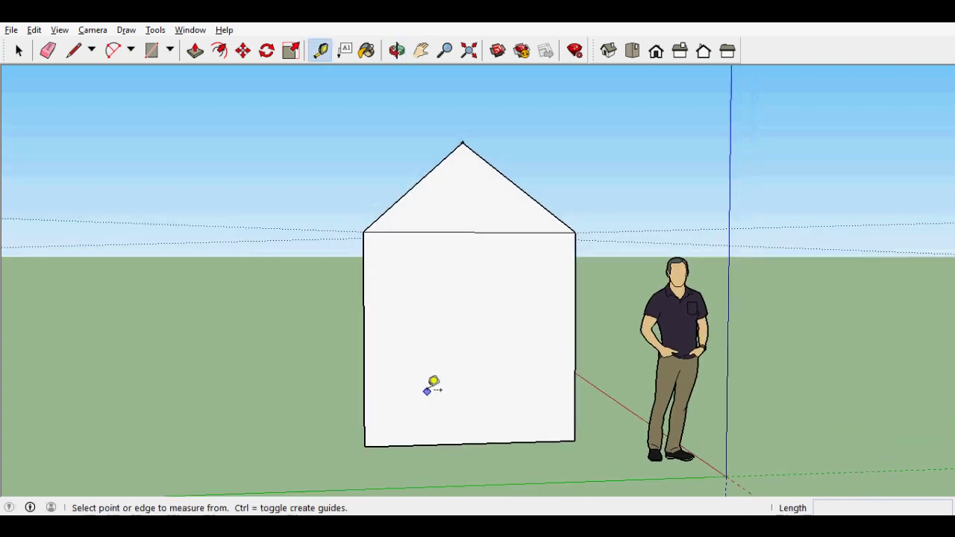
- Add guides 0,5 m in from both front-wall side edges and a point 0,5 m above its base
left_click(364, 388)
type("0,5")
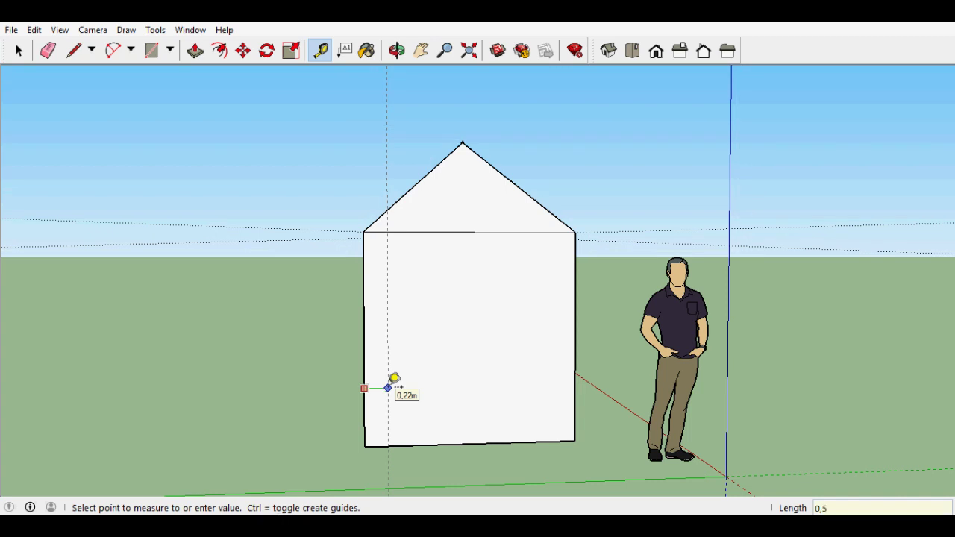
key("Return")
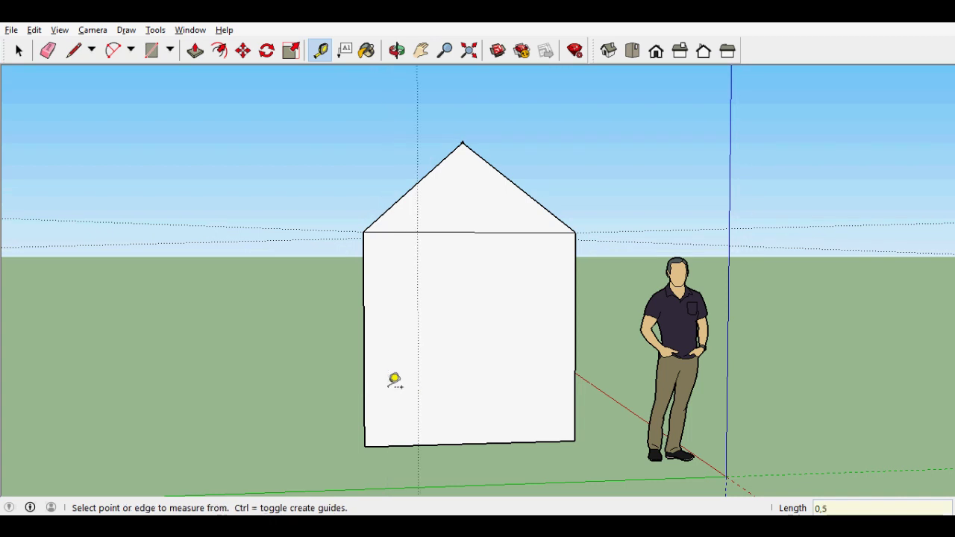
left_click(574, 377)
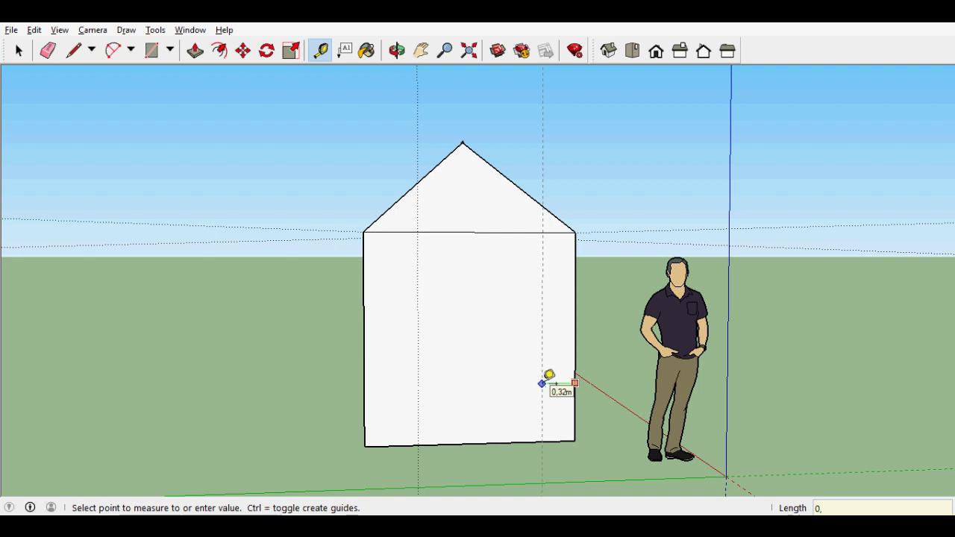
type("5")
key("Return")
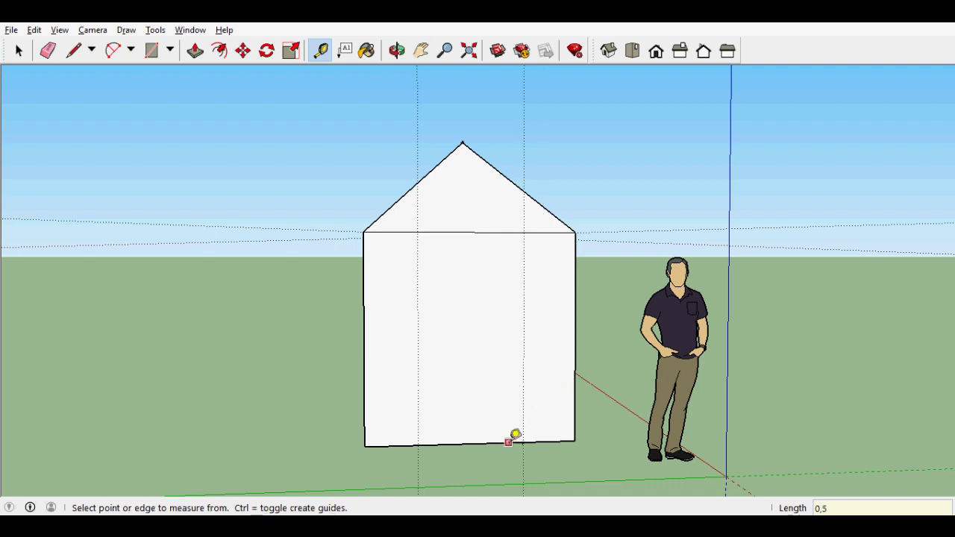
left_click(523, 441)
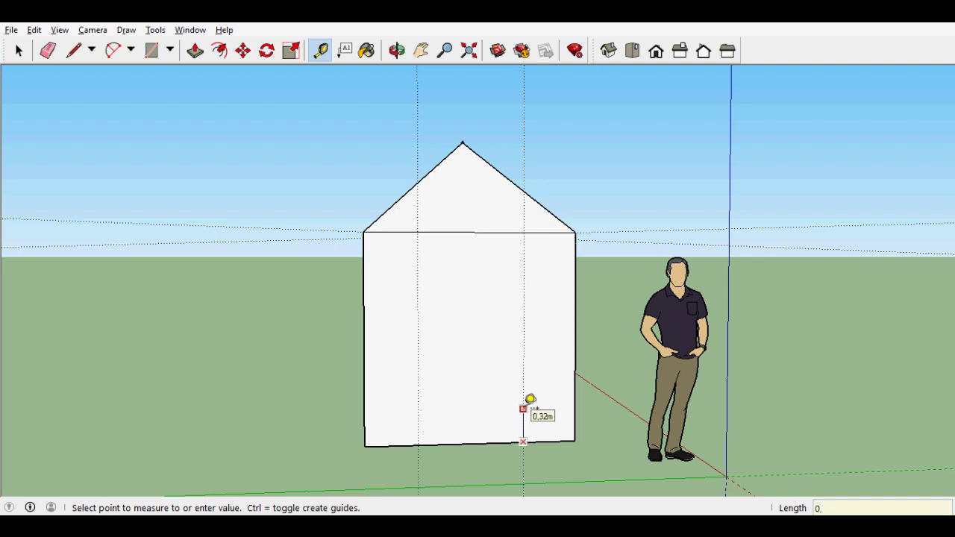
type("5")
left_click(524, 390)
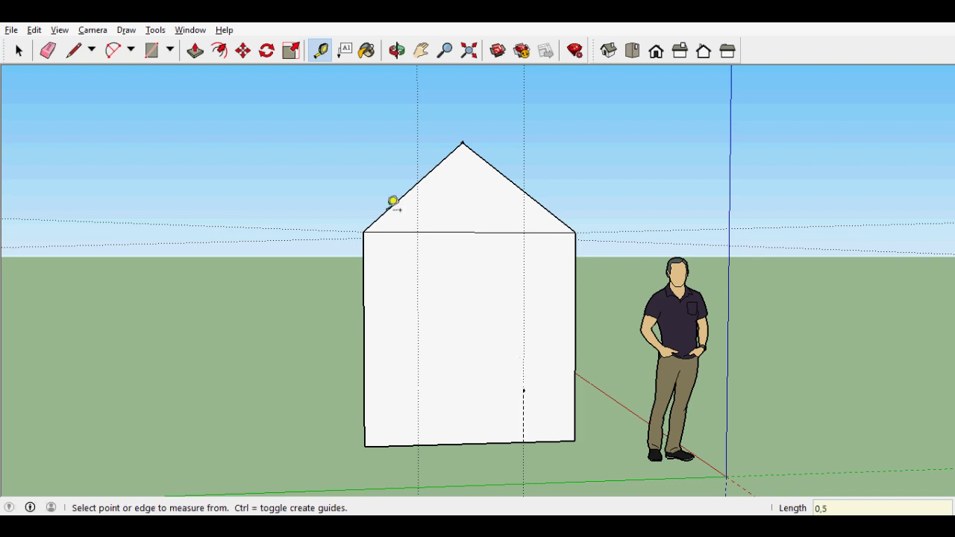
- Draw the 1 m square window outline on the front wall, starting at the guide point
left_click(73, 50)
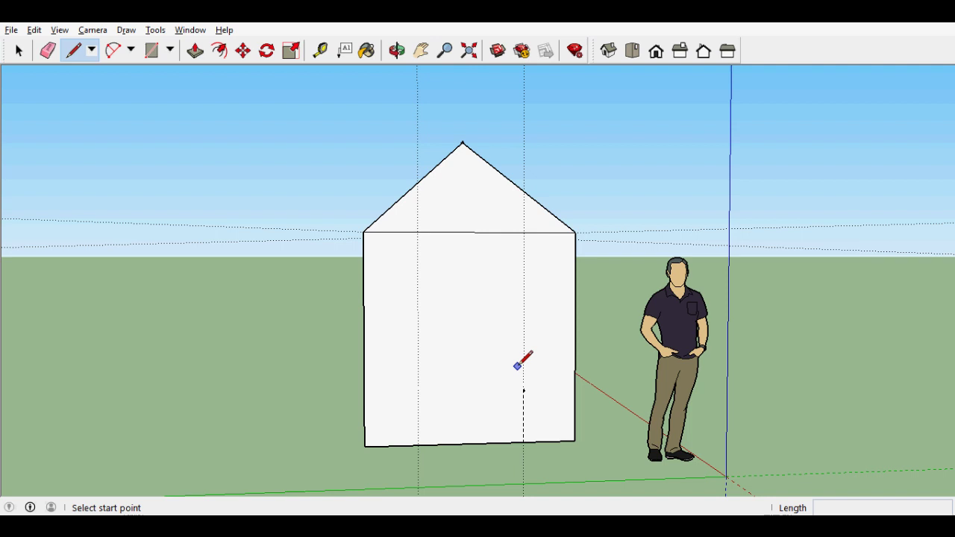
left_click(523, 389)
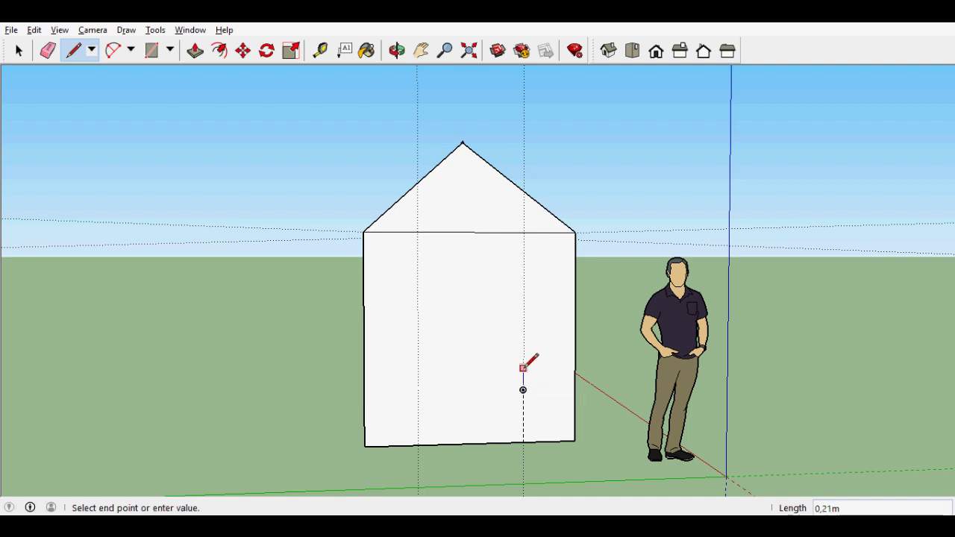
type("1")
key("Return")
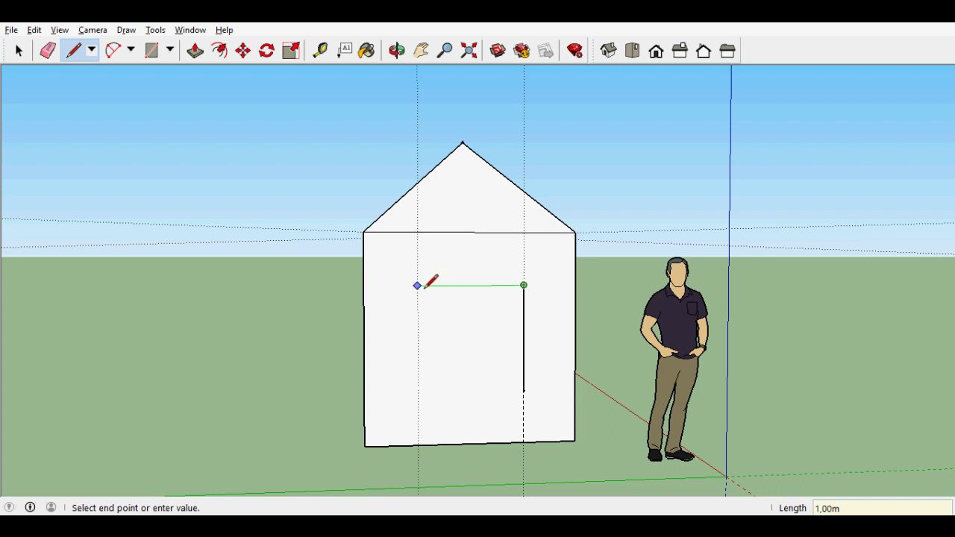
left_click(418, 392)
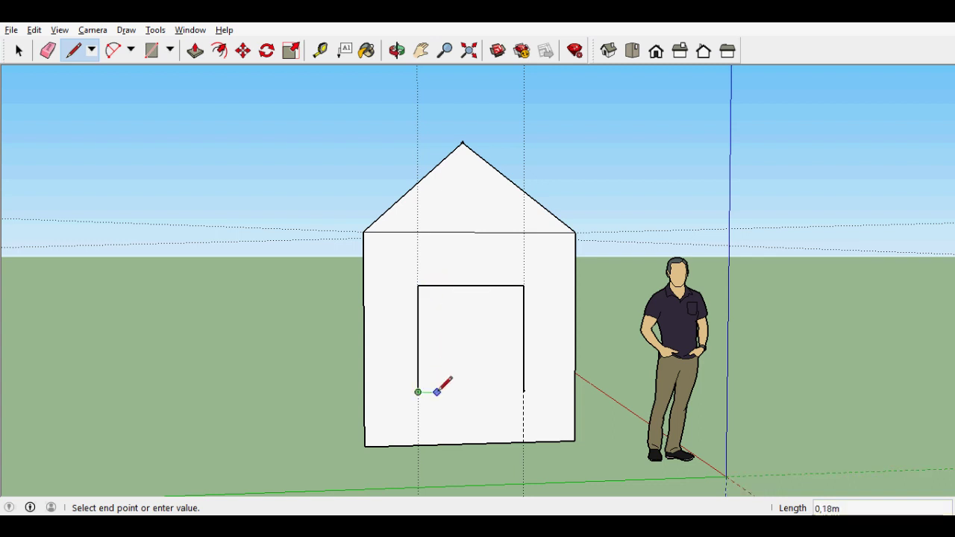
left_click(524, 389)
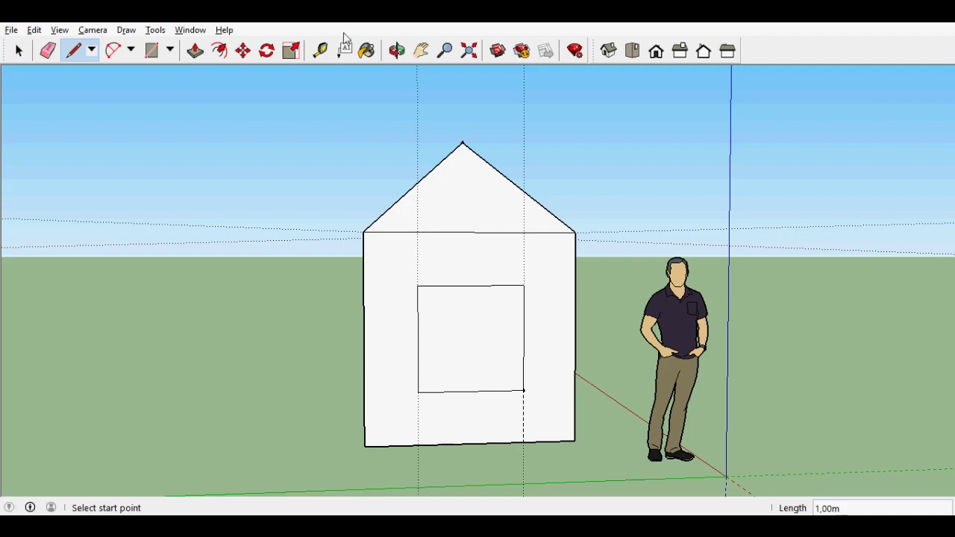
- Choose the Beadboard material from the Brick, Cladding and Siding collection
left_click(366, 50)
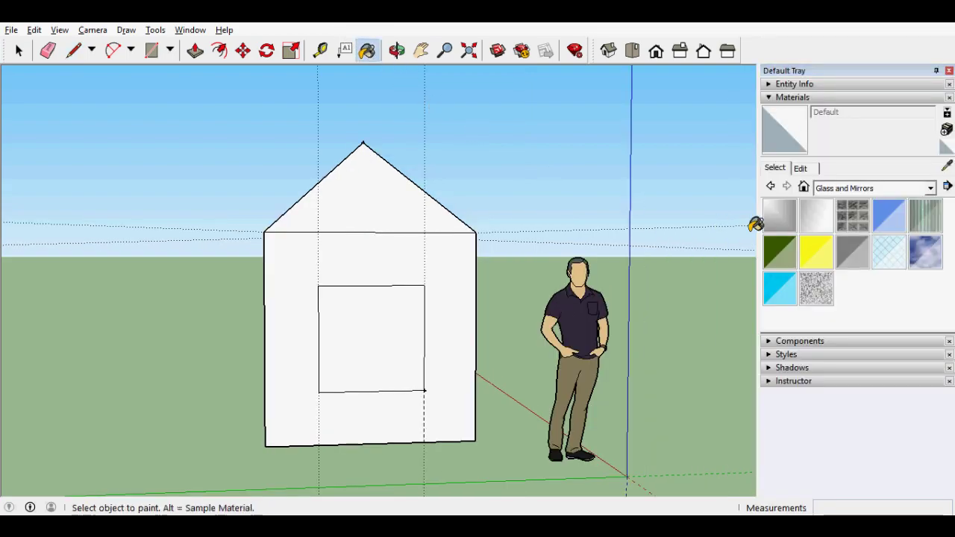
left_click(931, 189)
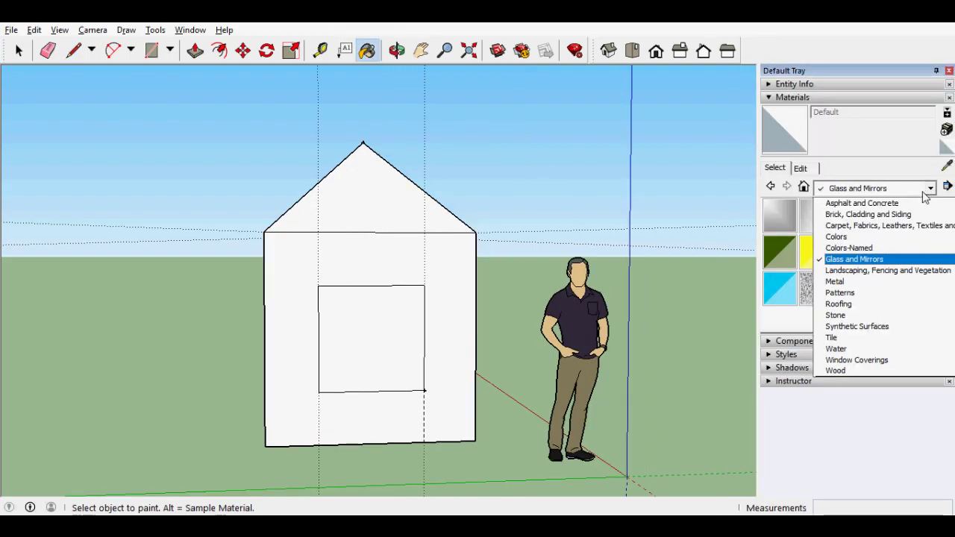
left_click(891, 218)
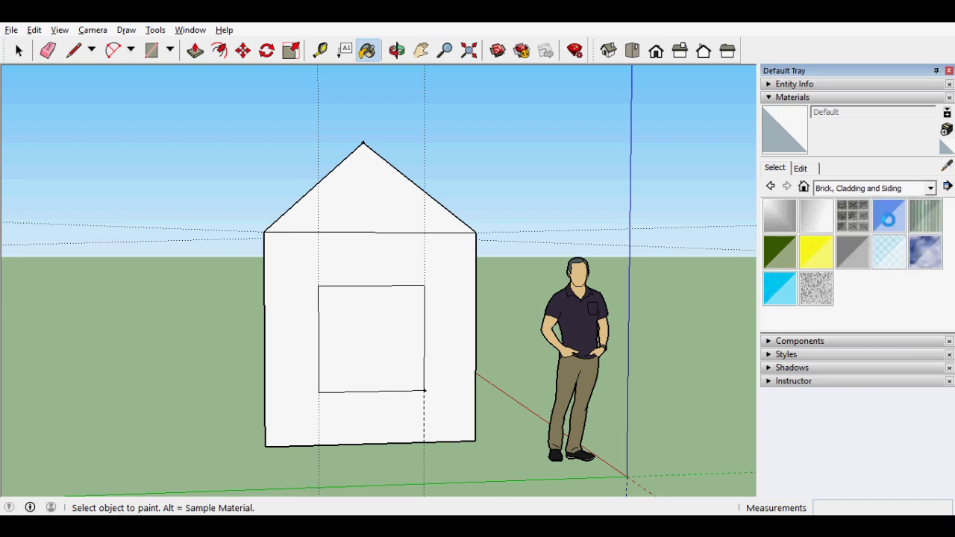
left_click(790, 226)
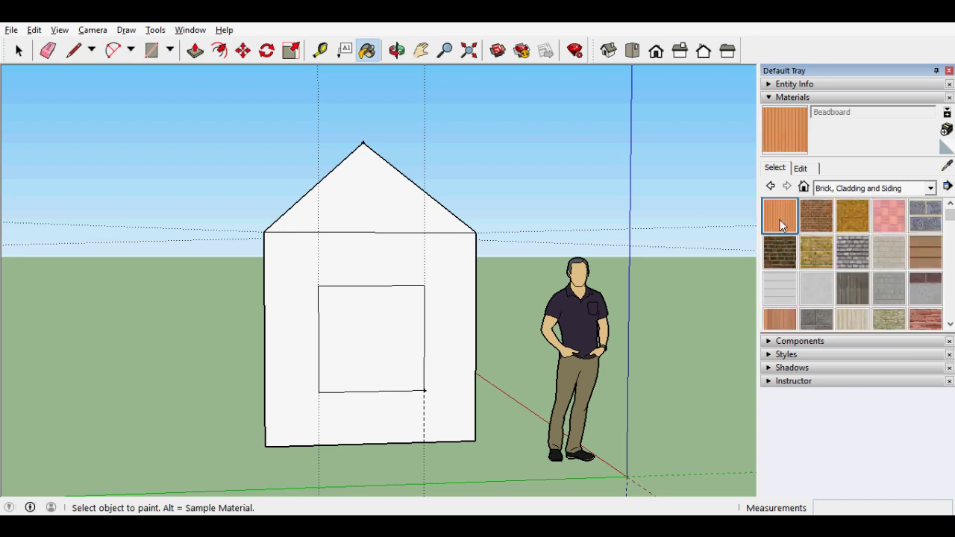
- Paint the front, side and remaining house walls with Beadboard
left_click(440, 255)
middle_click_drag(211, 305, 331, 312)
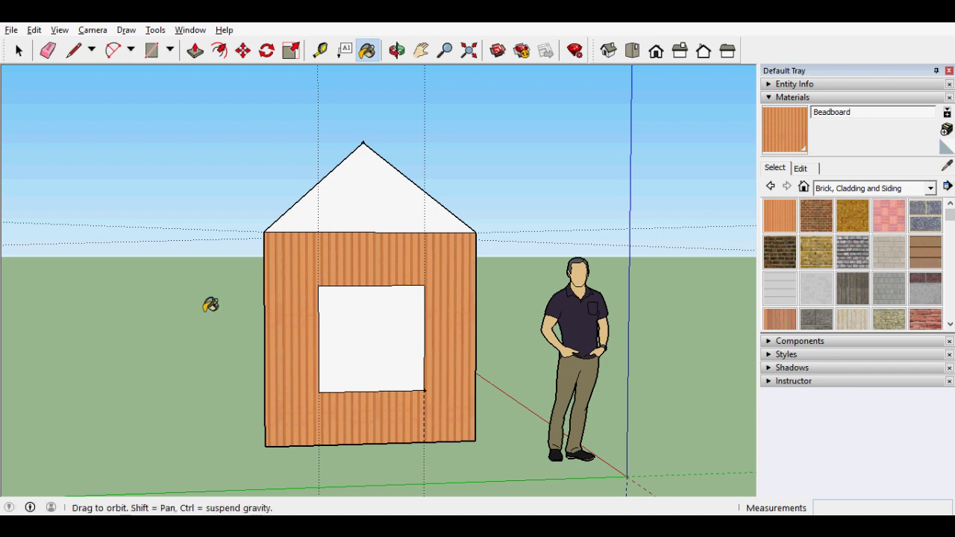
left_click(332, 312)
mouse_move(98, 341)
middle_mouse_down()
mouse_move(458, 391)
mouse_move(580, 341)
middle_mouse_up()
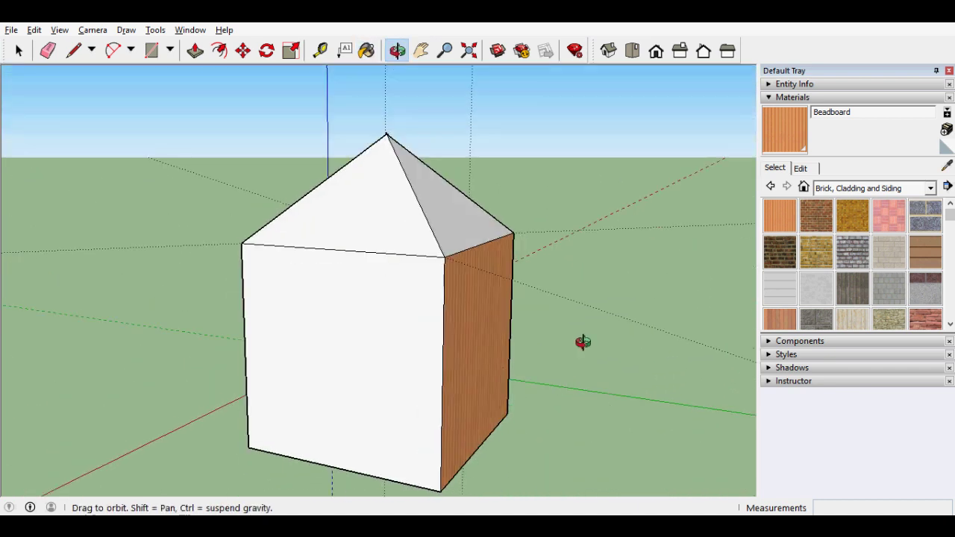
left_click(387, 334)
mouse_move(136, 347)
middle_mouse_down()
mouse_move(168, 389)
mouse_move(385, 431)
mouse_move(578, 343)
middle_mouse_up()
left_click(415, 329)
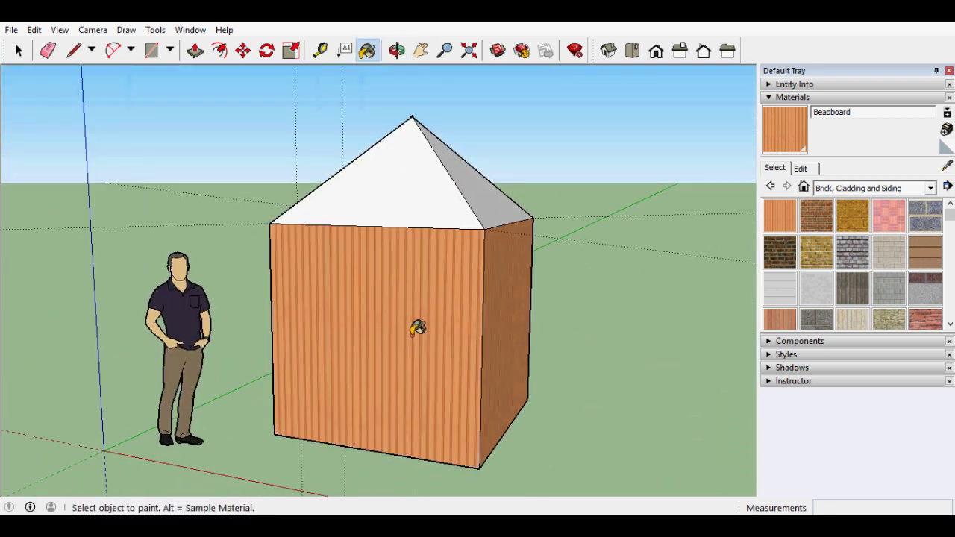
- Paint the front, right and hidden roof faces with Roofing Shingles GAF Estates
left_click(932, 192)
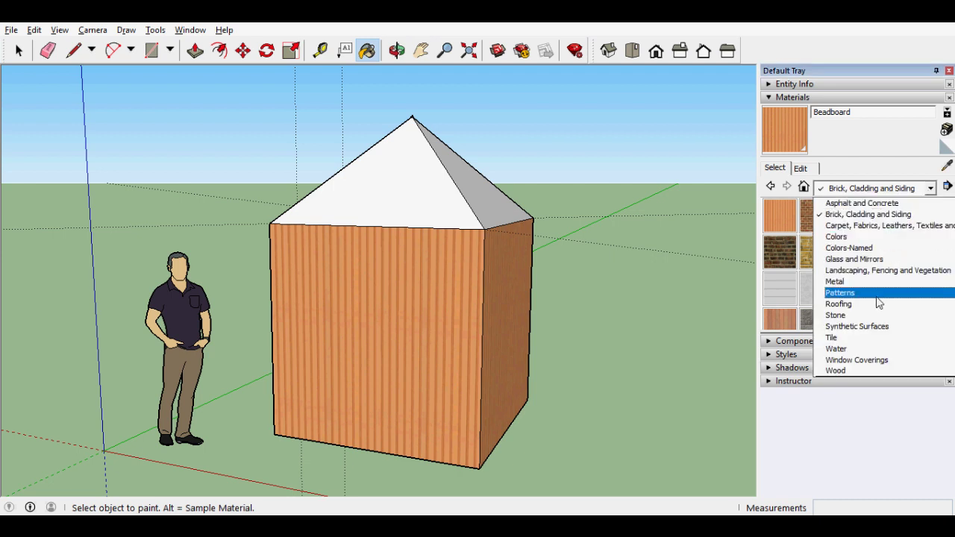
left_click(876, 304)
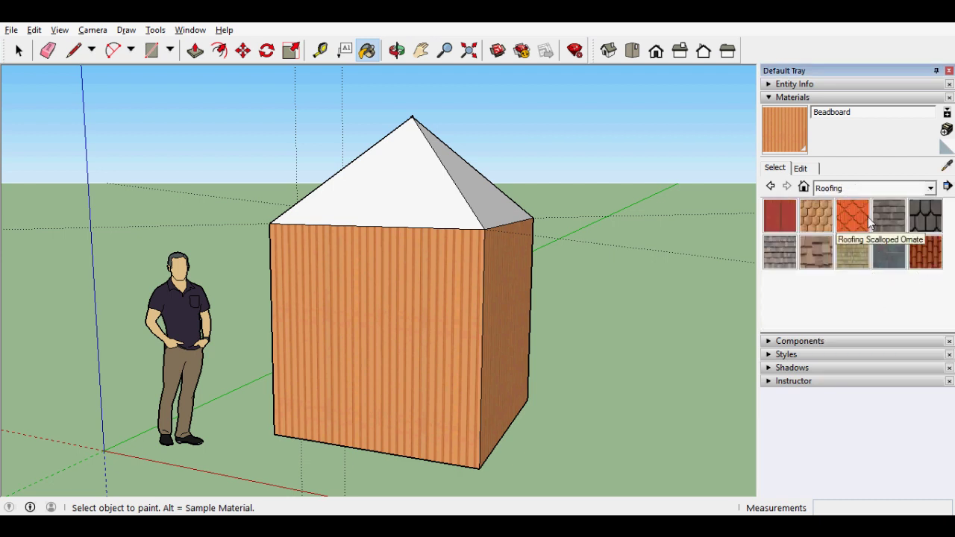
left_click(931, 218)
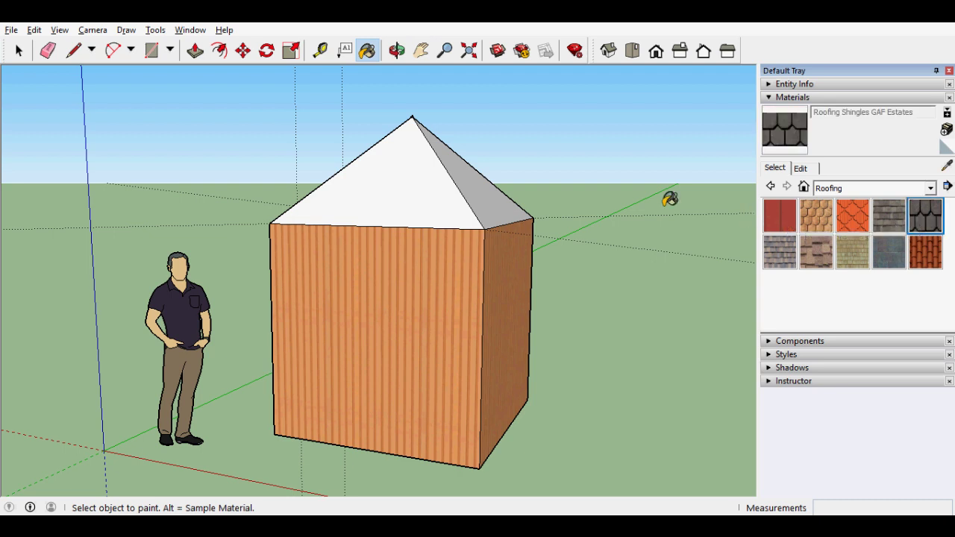
left_click(443, 172)
left_click(469, 179)
mouse_move(612, 274)
middle_mouse_down()
mouse_move(525, 320)
mouse_move(262, 292)
mouse_move(4, 213)
mouse_move(3, 297)
middle_mouse_up()
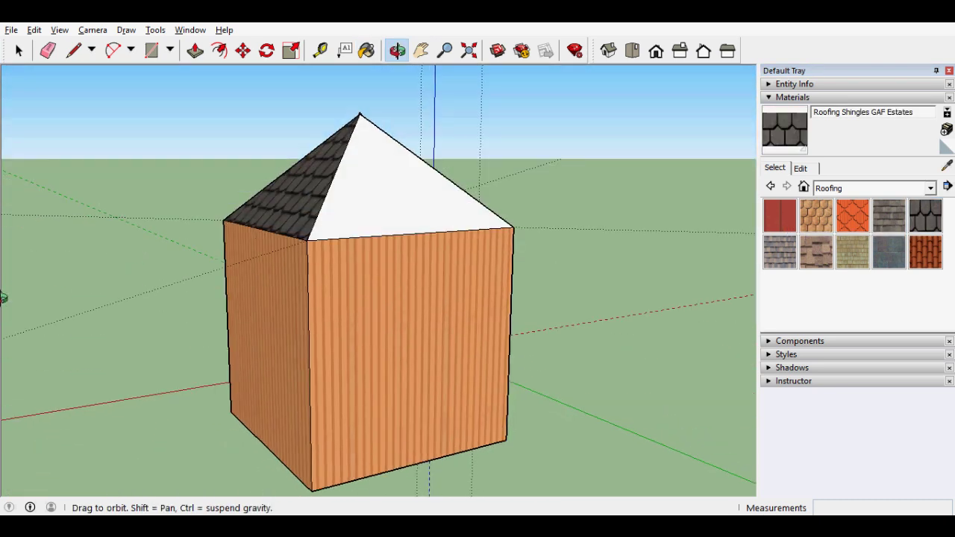
left_click(391, 180)
middle_click_drag(617, 275, 592, 291)
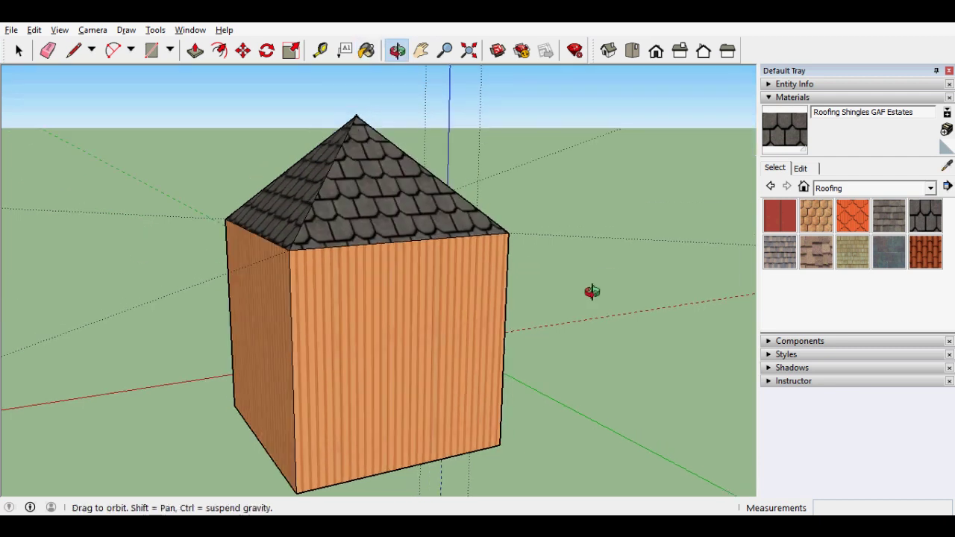
- Shingle the last roof face, glaze the window with Translucent Glass Sky Reflection, close the tray
key("b")
left_click(380, 206)
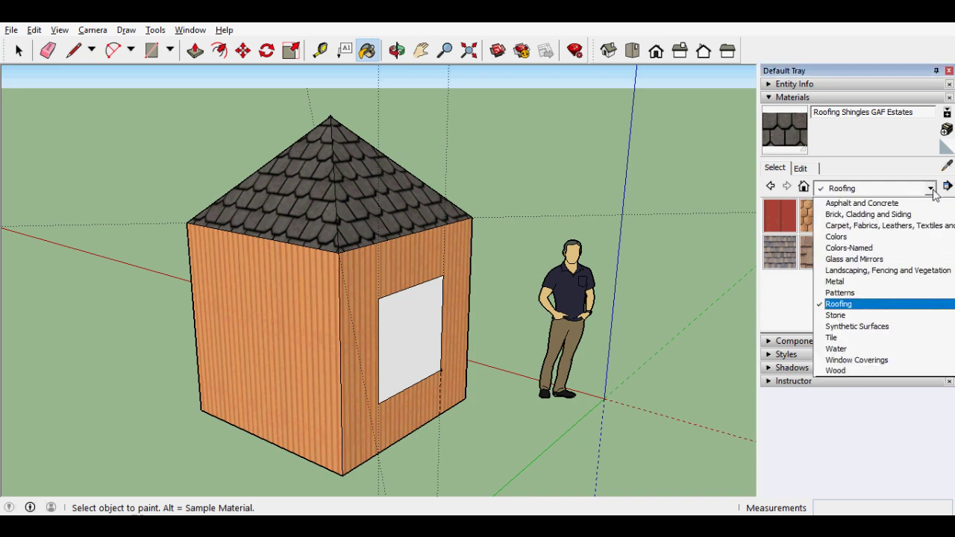
left_click(889, 261)
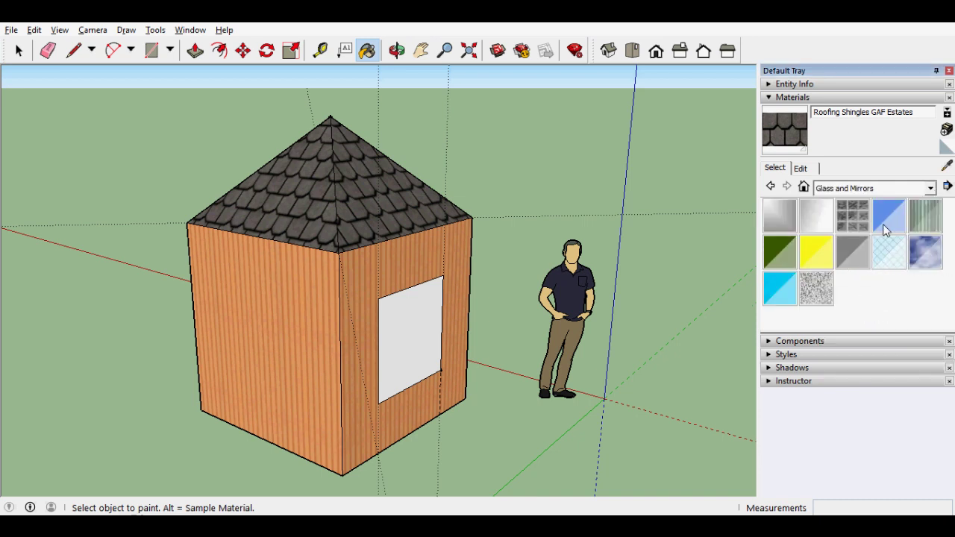
left_click(925, 252)
left_click(421, 344)
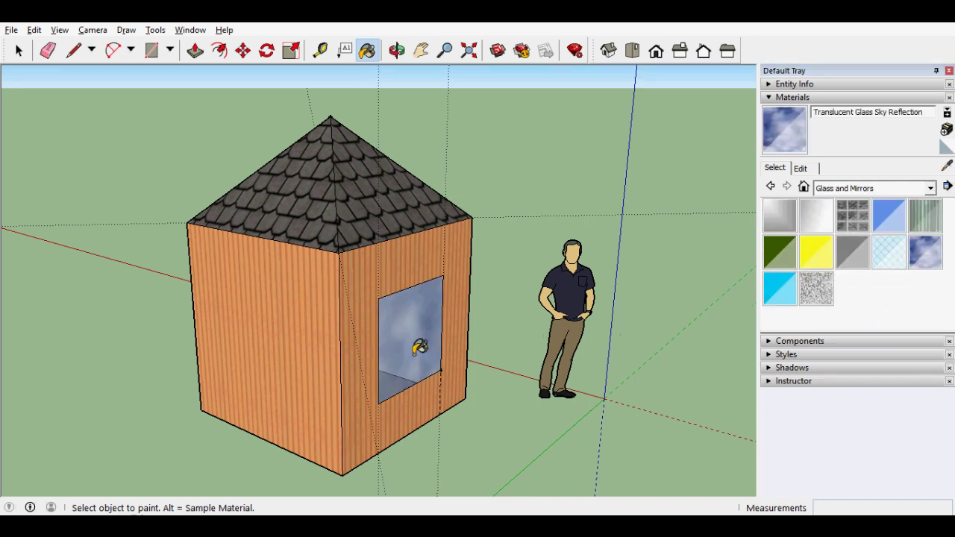
mouse_move(420, 345)
middle_mouse_down()
mouse_move(495, 473)
mouse_move(359, 405)
mouse_move(330, 379)
mouse_move(341, 358)
middle_mouse_up()
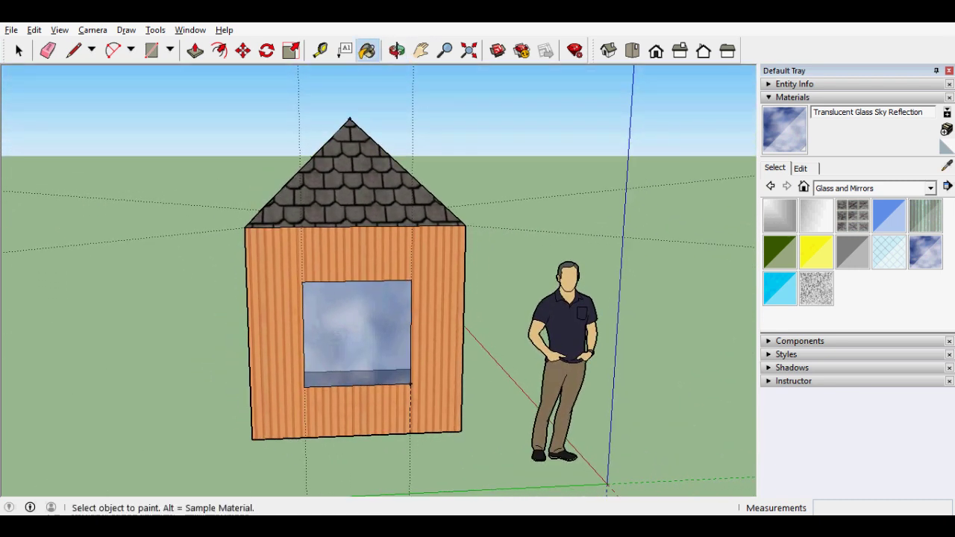
left_click(949, 71)
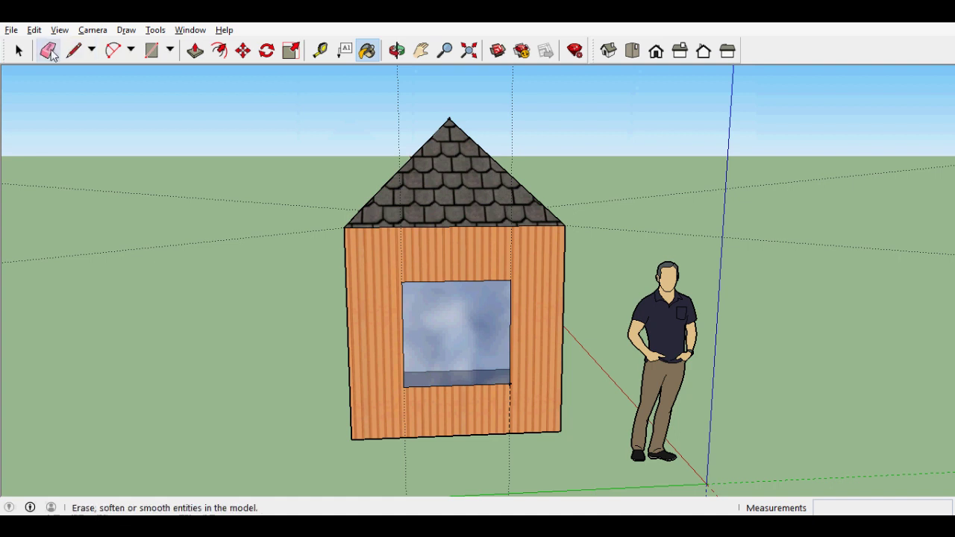
- Erase the two vertical and two crossing guide lines, then orbit to check the finished house
left_click(49, 50)
left_click(398, 115)
left_click(513, 108)
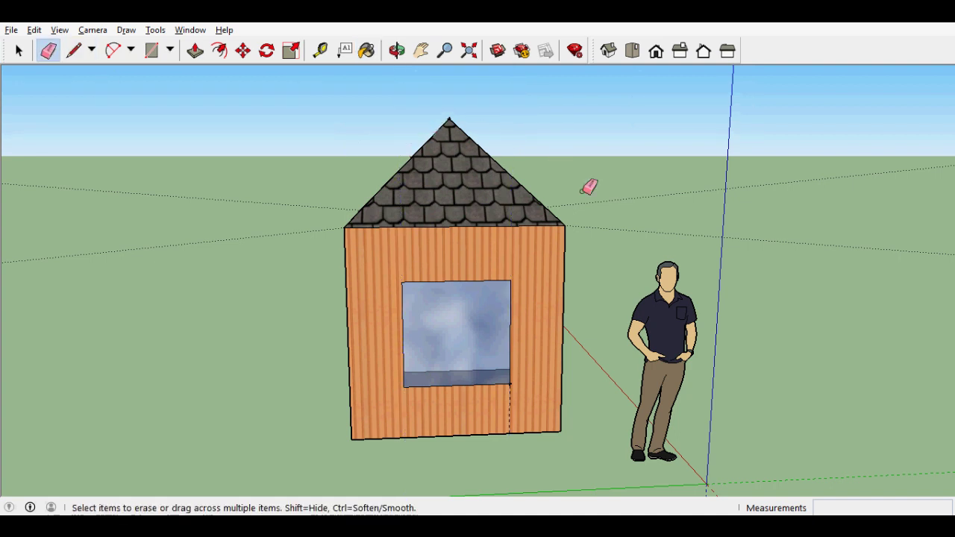
left_click(626, 230)
left_click(612, 200)
mouse_move(251, 304)
middle_mouse_down()
mouse_move(288, 377)
mouse_move(399, 394)
mouse_move(563, 318)
mouse_move(666, 296)
mouse_move(814, 299)
mouse_move(518, 318)
middle_mouse_up()
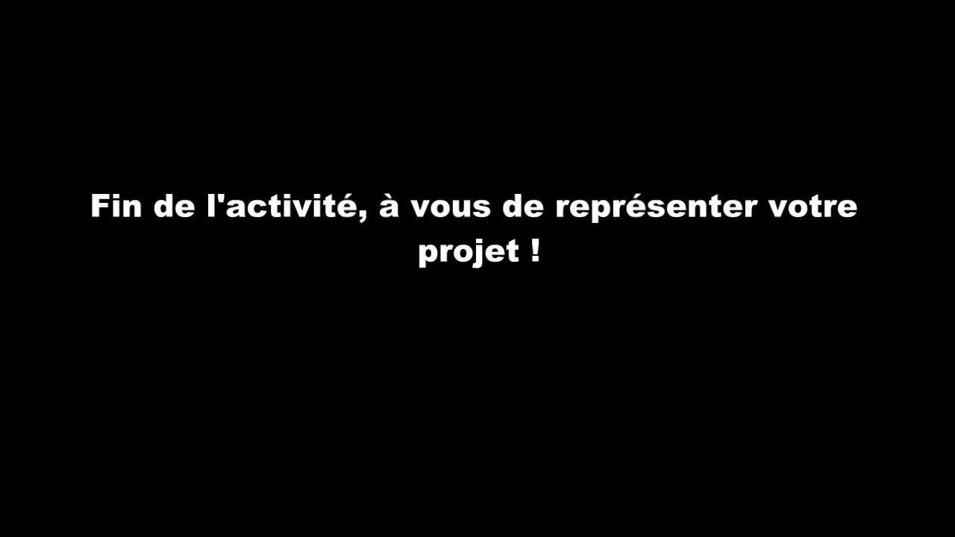